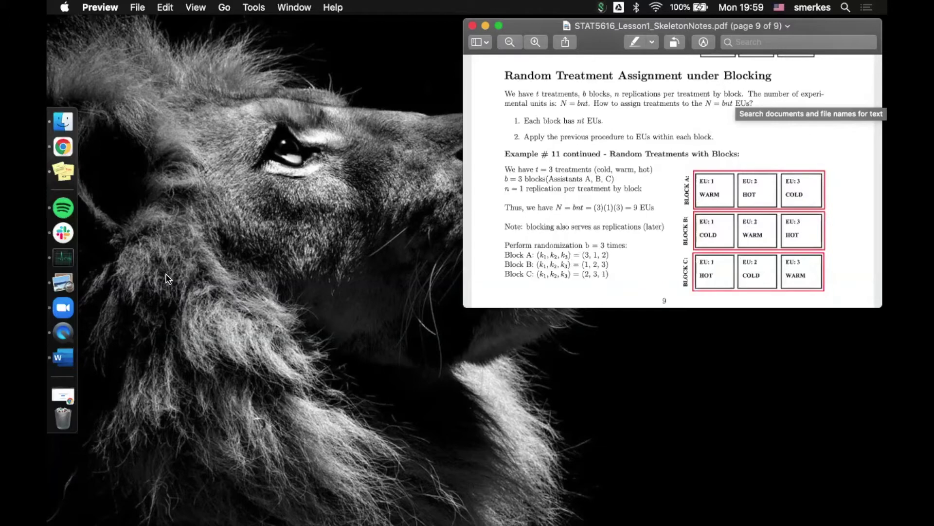
Launch JMP Pro 15 from Spotlight and create a new, empty data table
key(super+space)
text(JMP)
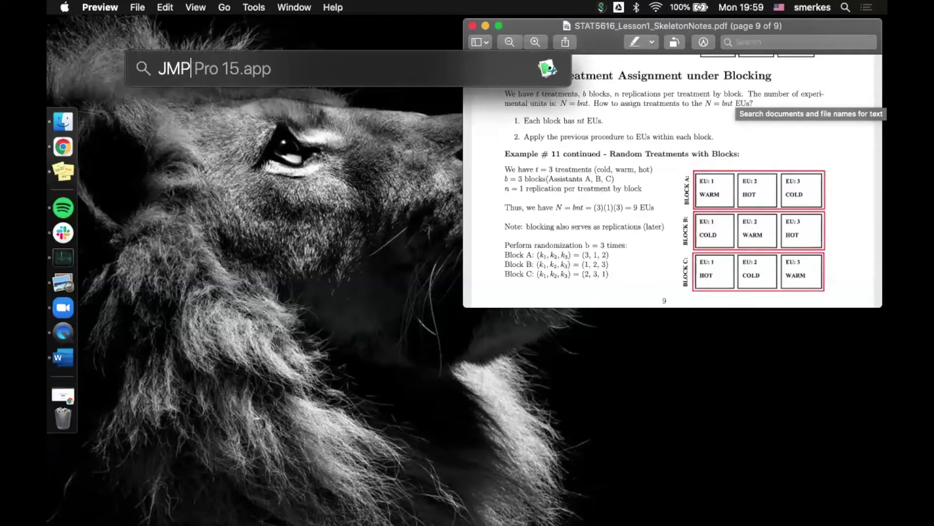
key(Return)
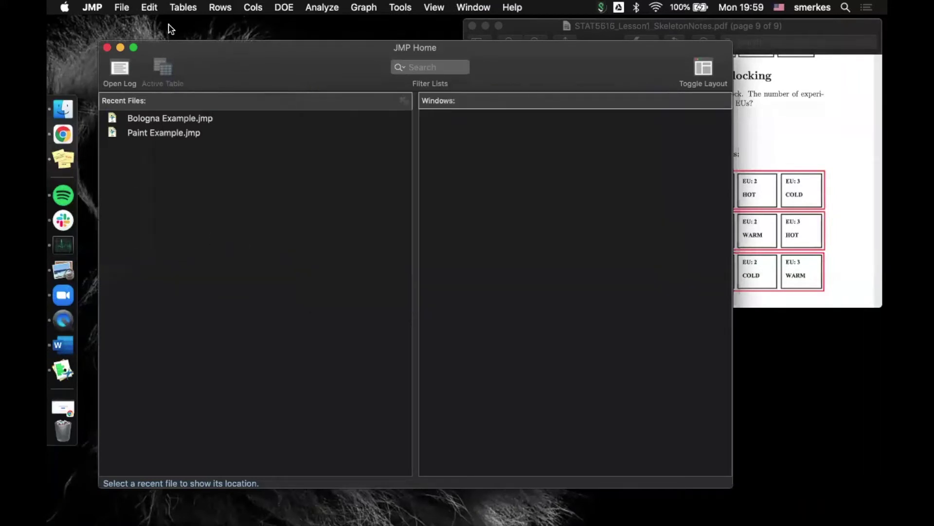
click(124, 9)
mouse_move(131, 22)
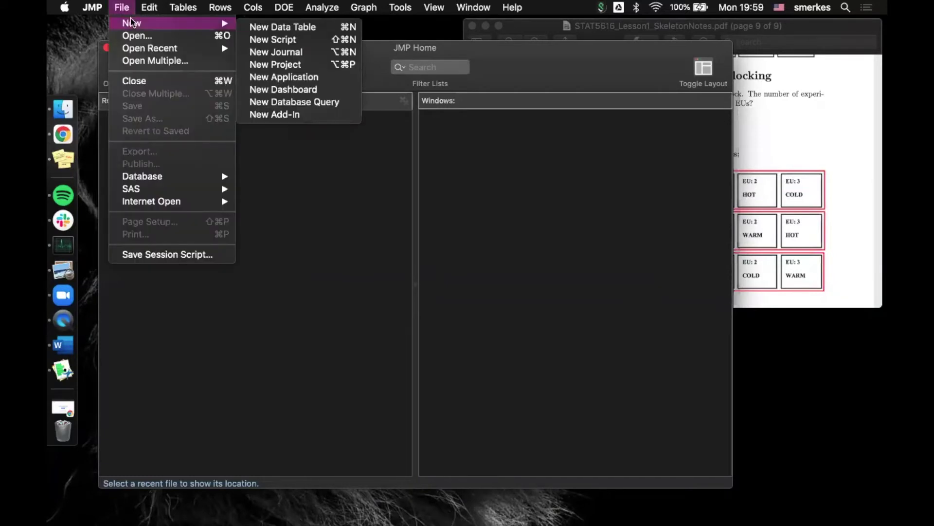
click(256, 28)
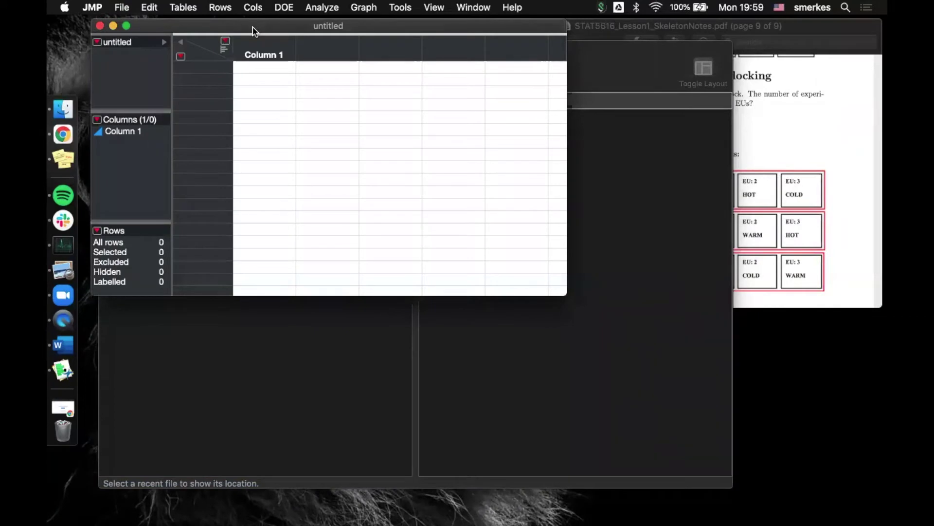
Rename Column 1 to 'Treatments' in Column Info
right_click(258, 54)
click(267, 60)
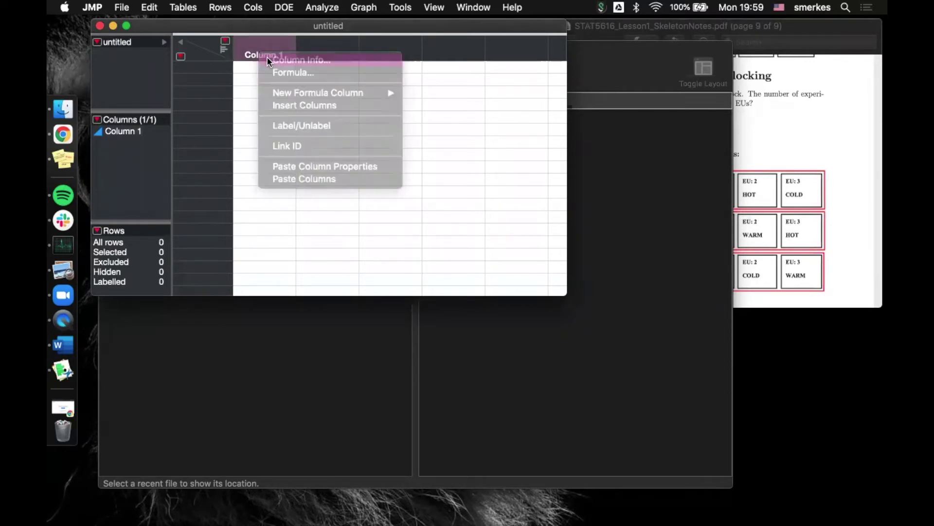
text(Treatments)
key(Tab)
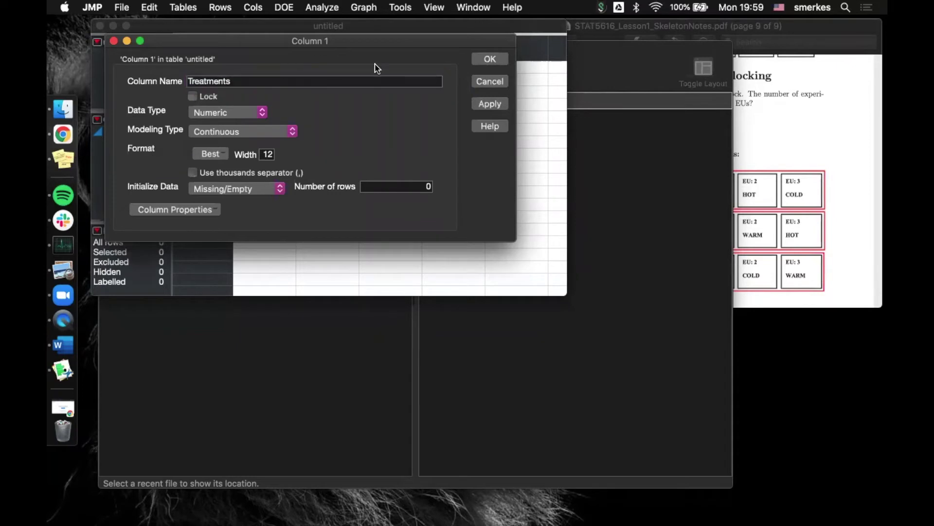
click(484, 61)
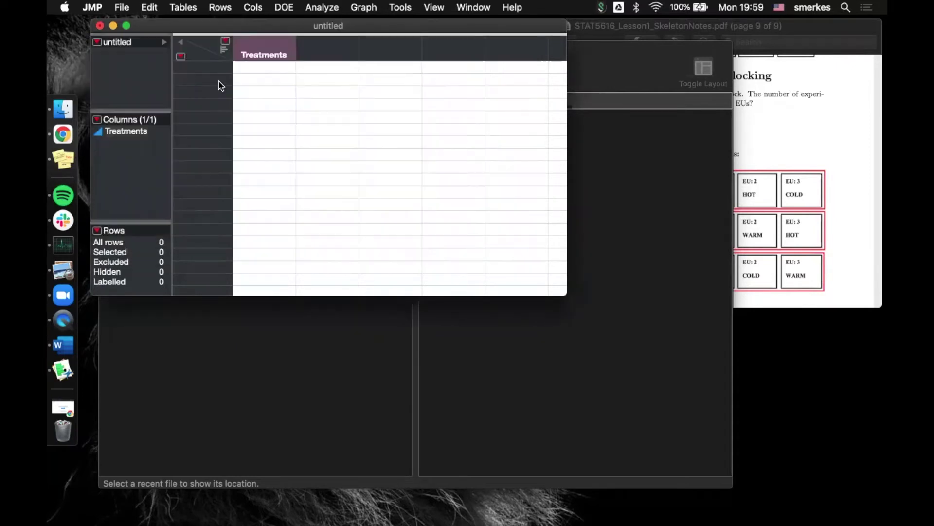
Enter Cold, Warm and Hot into the first three Treatments rows
click(256, 68)
text(Cold)
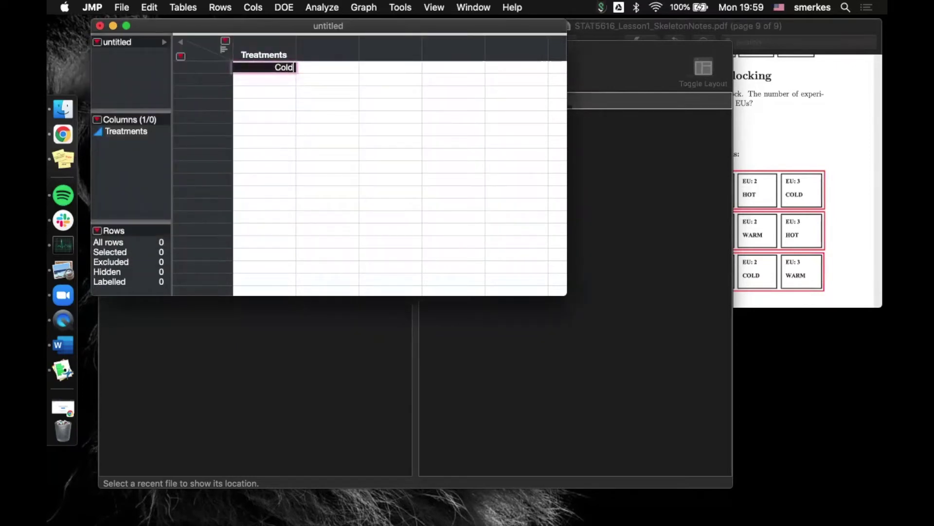
key(Return)
text(Wa)
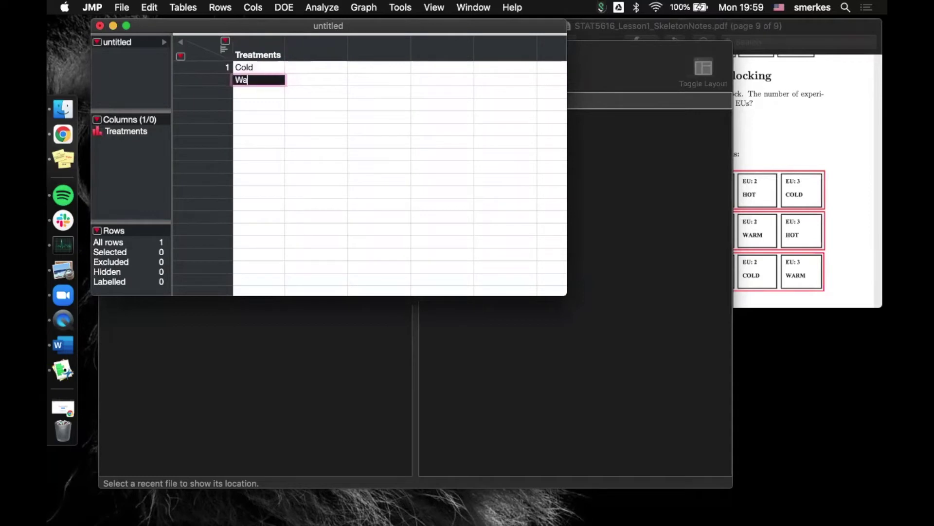
text(rm)
key(Return)
text(Hot)
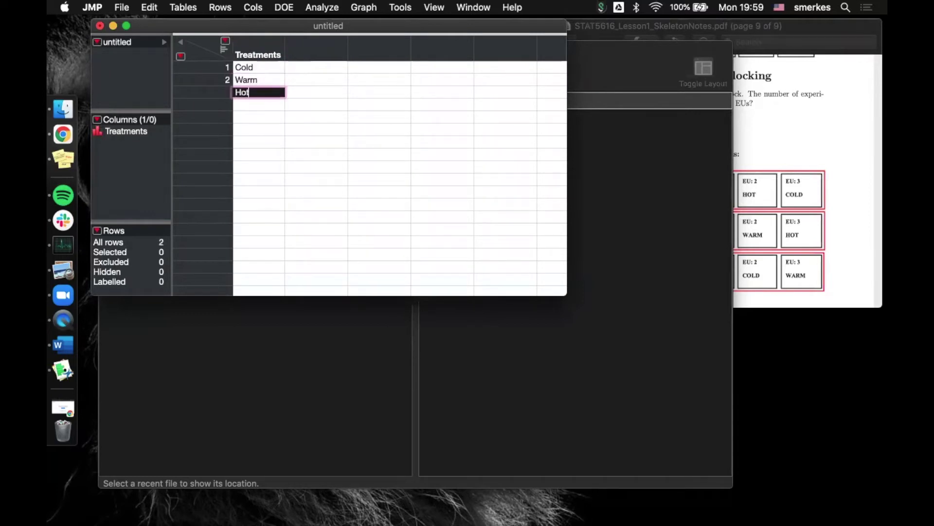
key(Return)
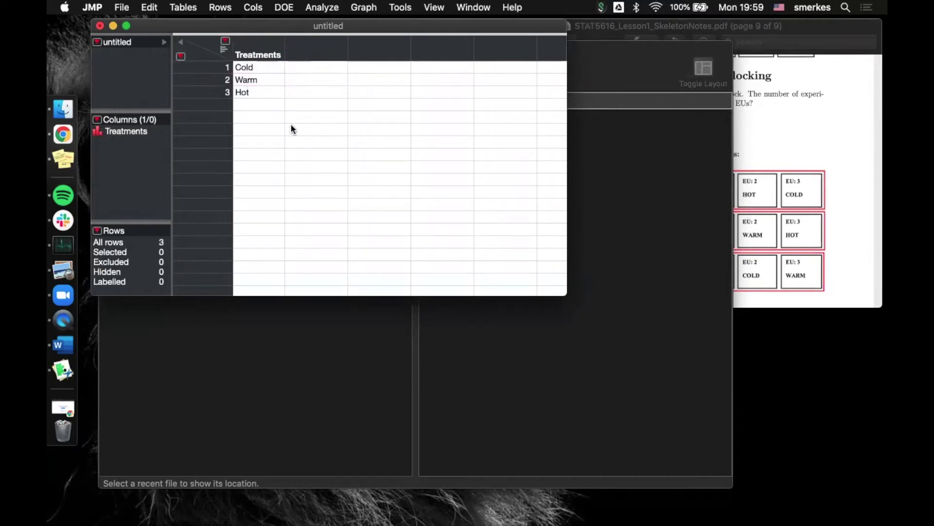
Add a new column named 'Block 1'
right_click(310, 58)
click(317, 58)
text(Block)
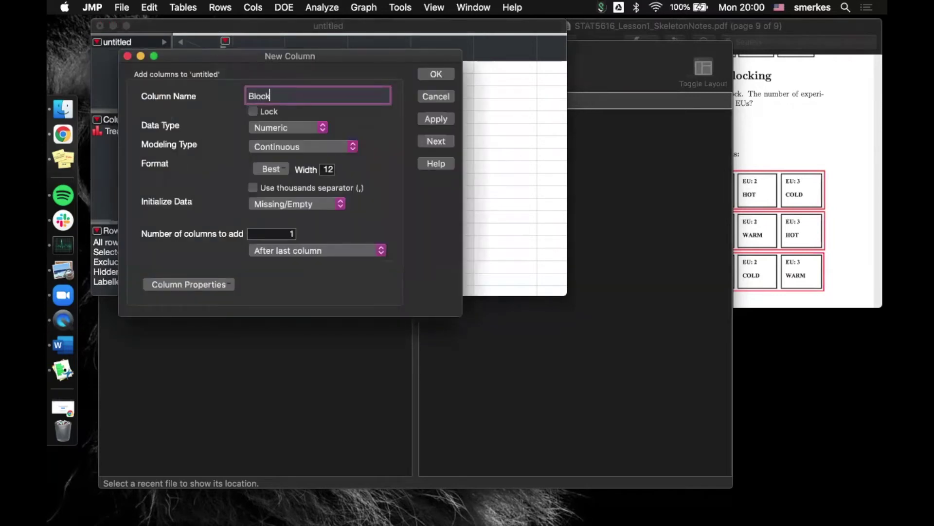
text( 1)
click(431, 119)
click(434, 74)
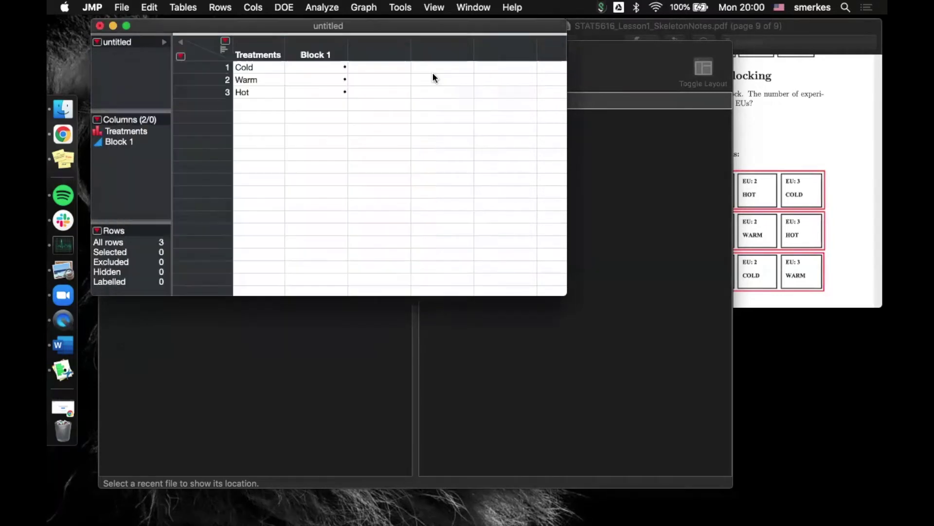
Add another column and rename it 'Block 2'
double_click(385, 55)
double_click(386, 56)
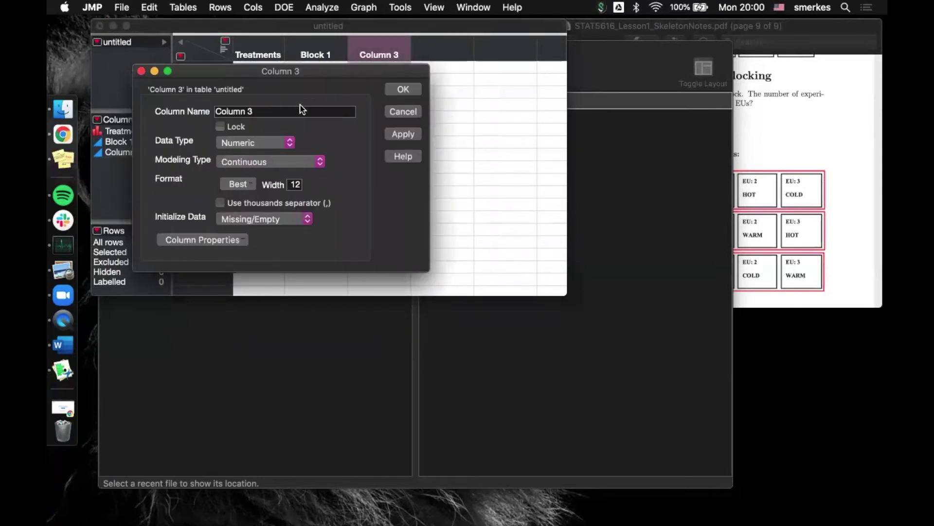
triple_click(297, 111)
text(Block)
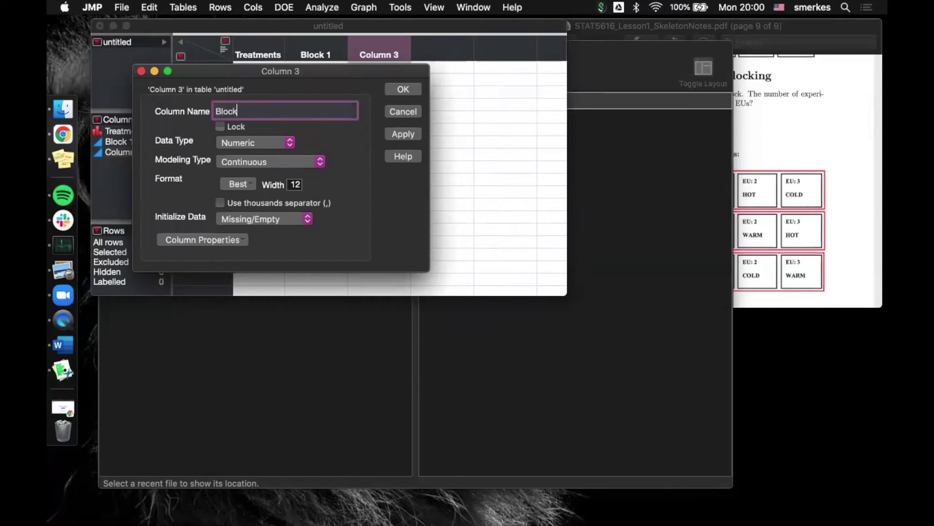
text( 2)
key(Tab)
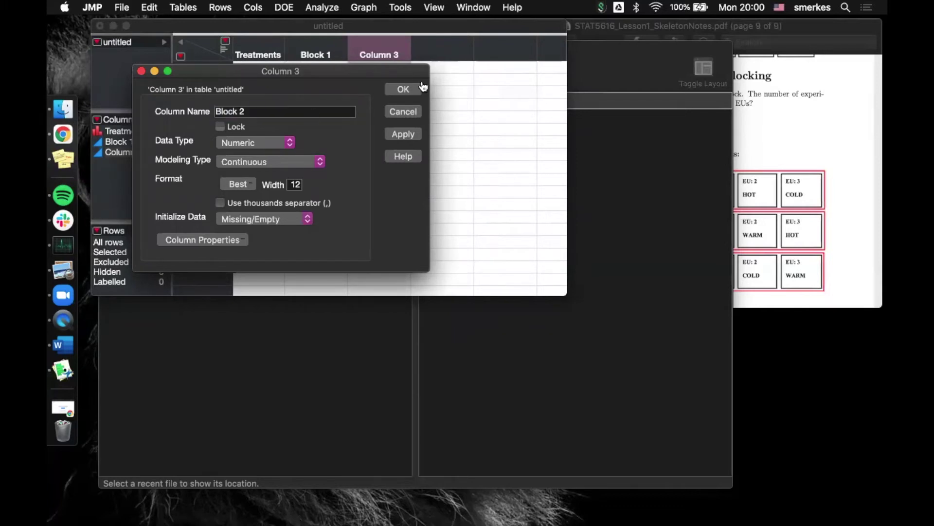
click(417, 89)
Add a fourth column and name it 'Block 3' via Column Info
double_click(443, 57)
right_click(444, 57)
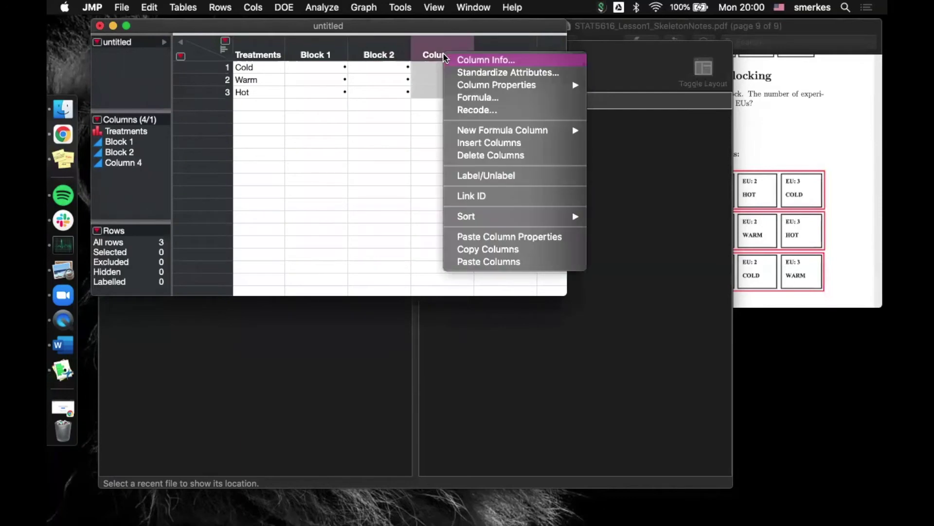
click(470, 59)
text(Block 3)
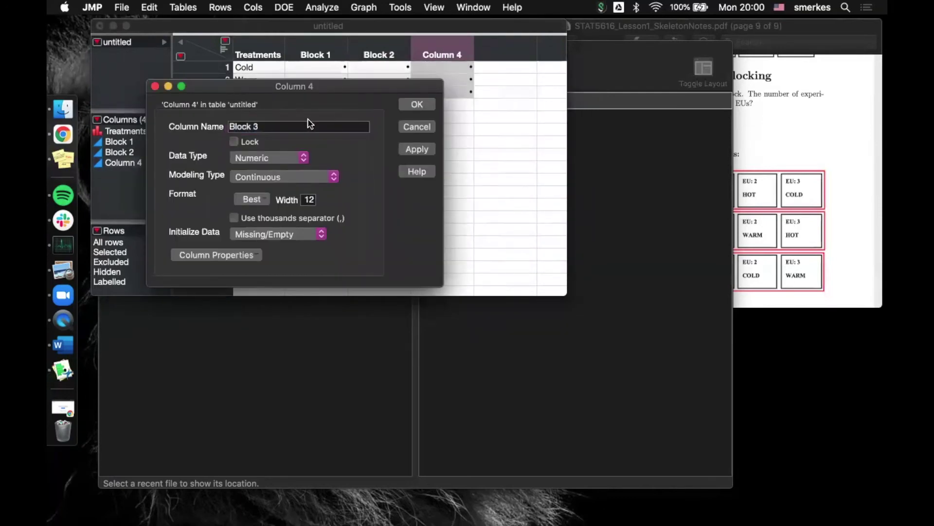
click(411, 107)
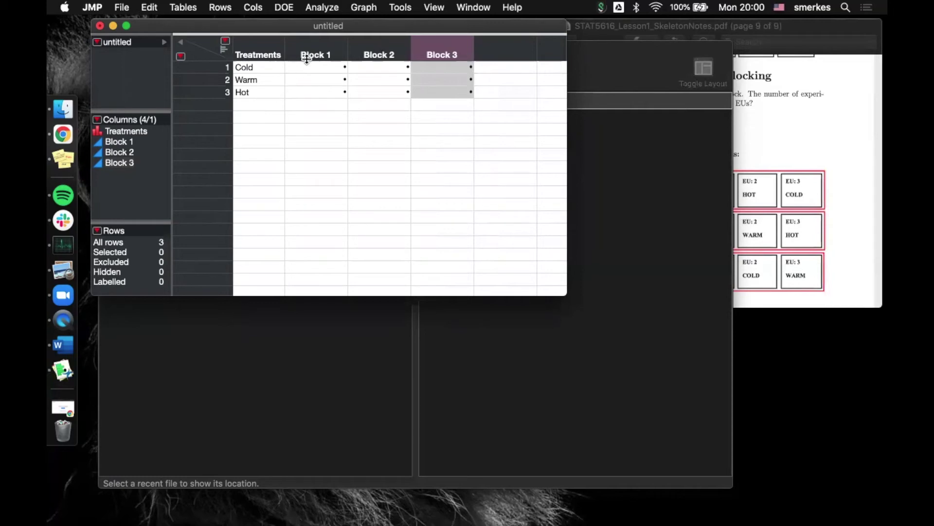
Give Block 1 a Random > Col Shuffle formula, filling it with 2, 3, 1
right_click(314, 54)
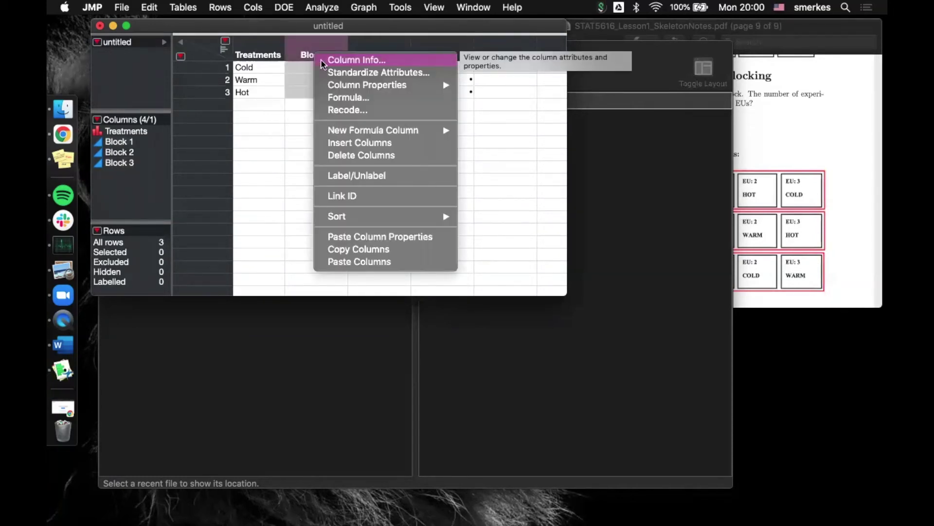
click(338, 99)
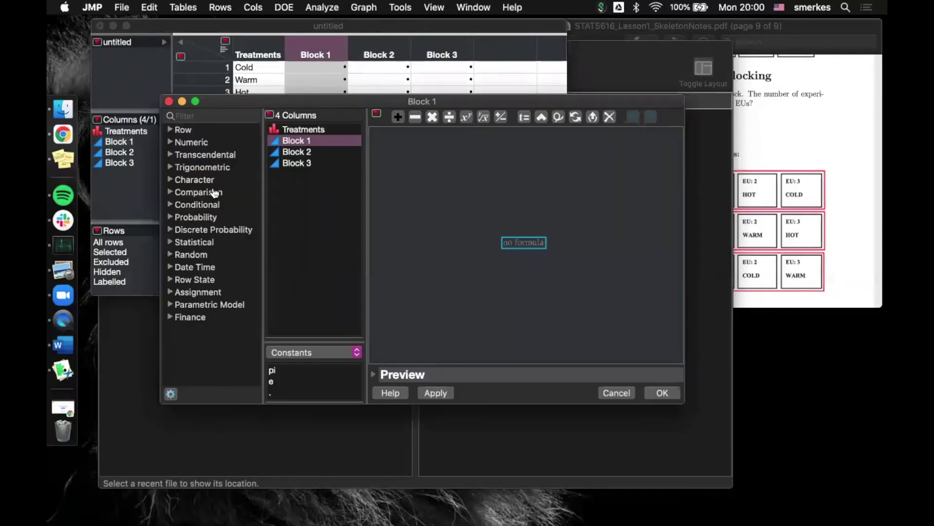
click(182, 258)
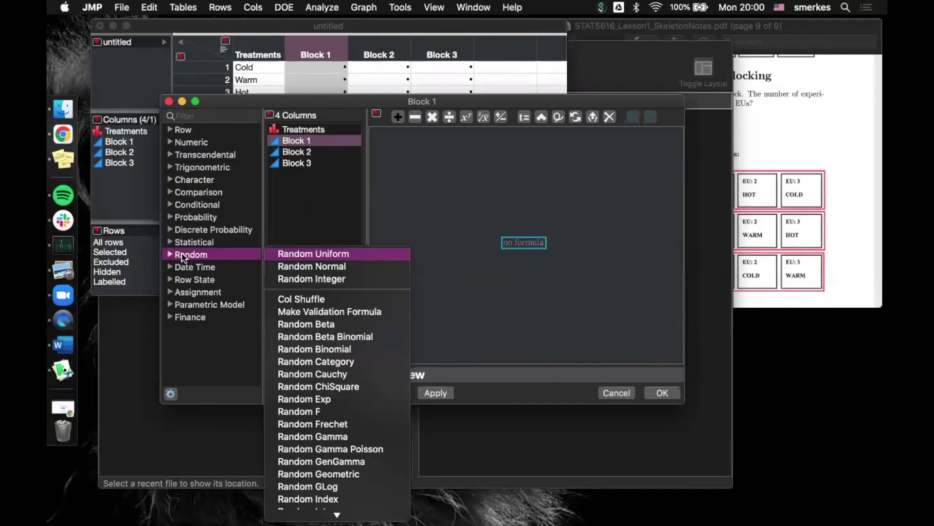
click(310, 300)
click(651, 394)
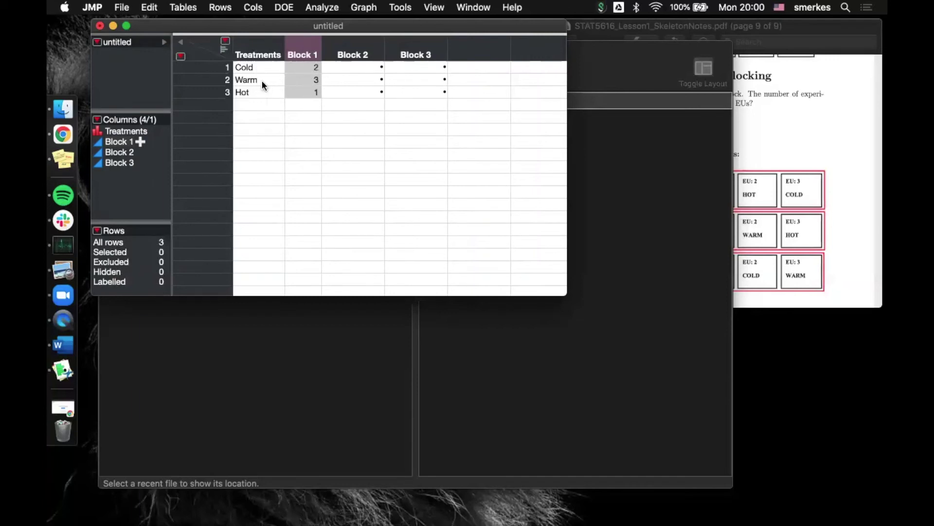
right_click(363, 55)
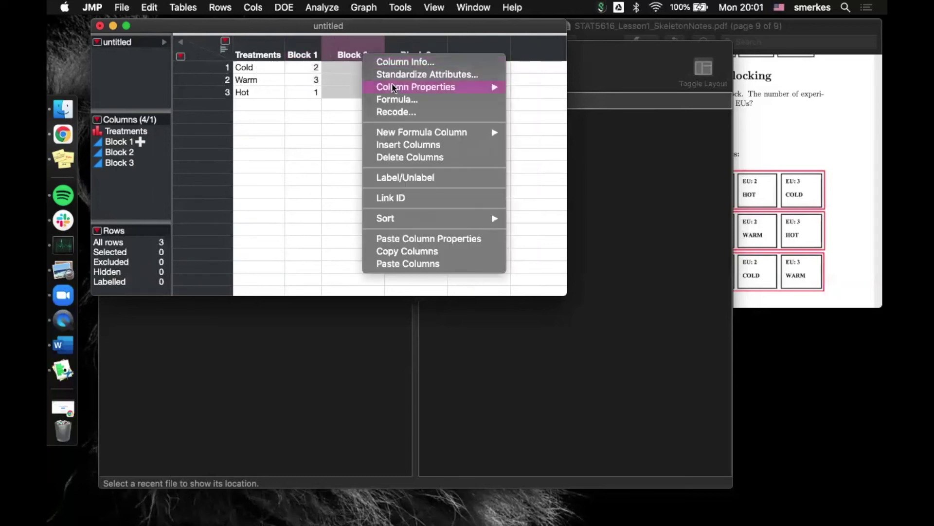
Give Block 2 a Random > Col Shuffle formula, filling it with 1, 2, 3
click(396, 99)
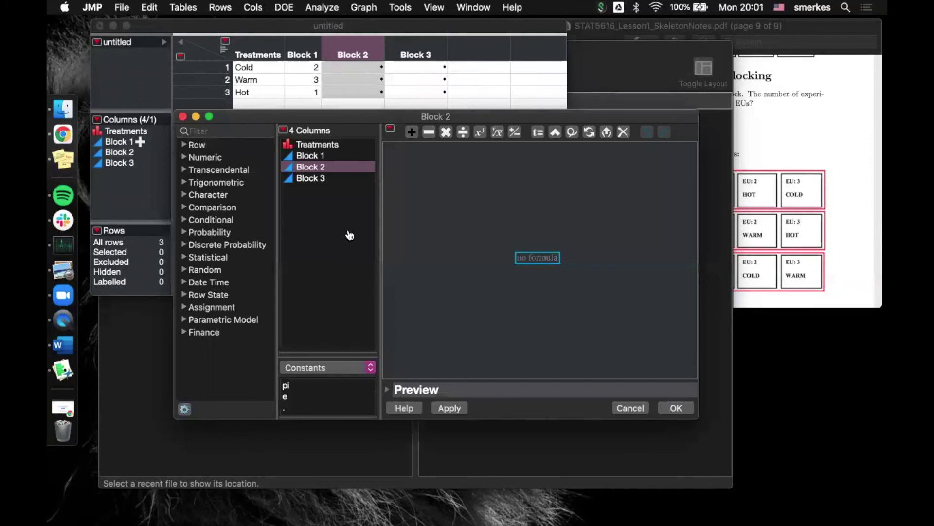
click(203, 271)
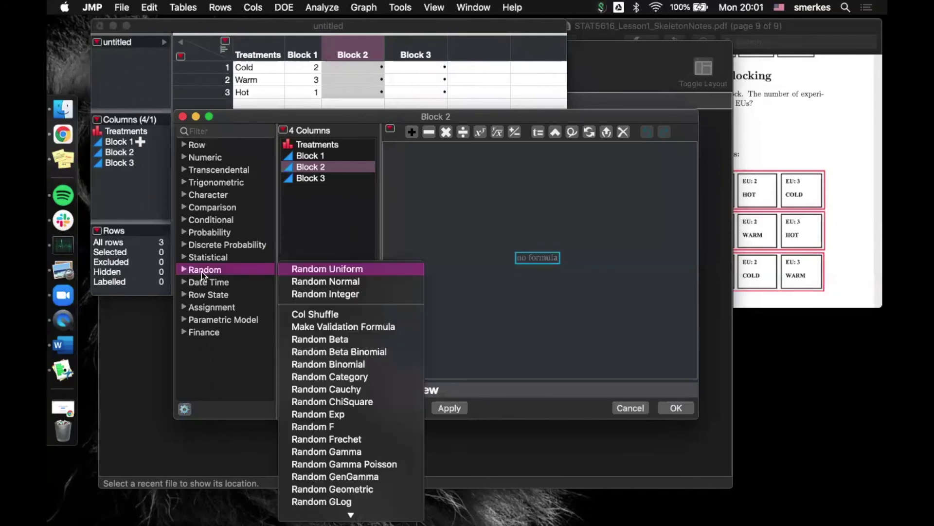
click(315, 314)
click(676, 408)
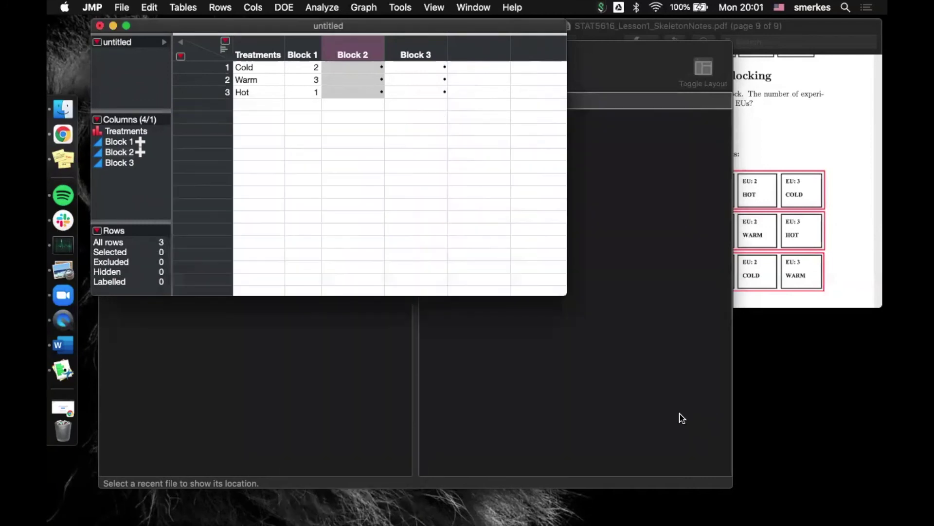
Add a Col Shuffle Formula column property to Block 3, filling it with 3, 1, 2
right_click(387, 58)
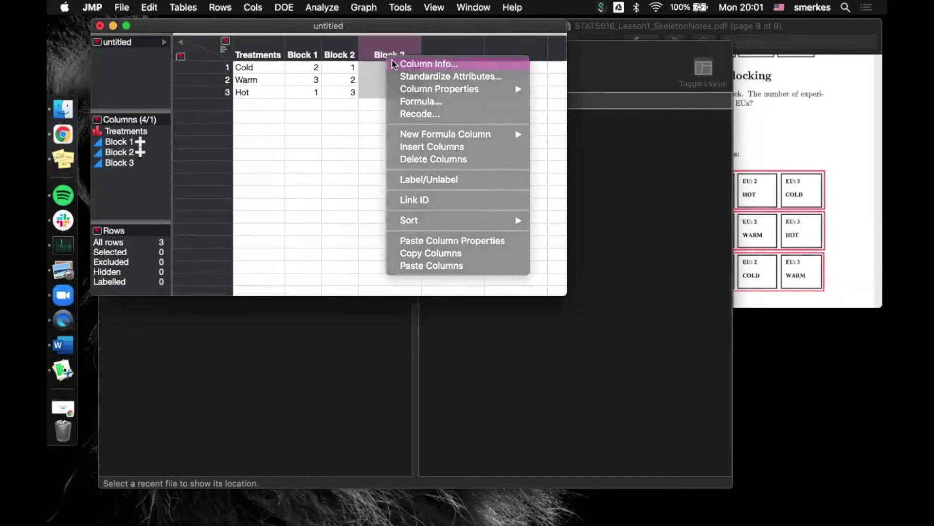
click(392, 60)
click(308, 172)
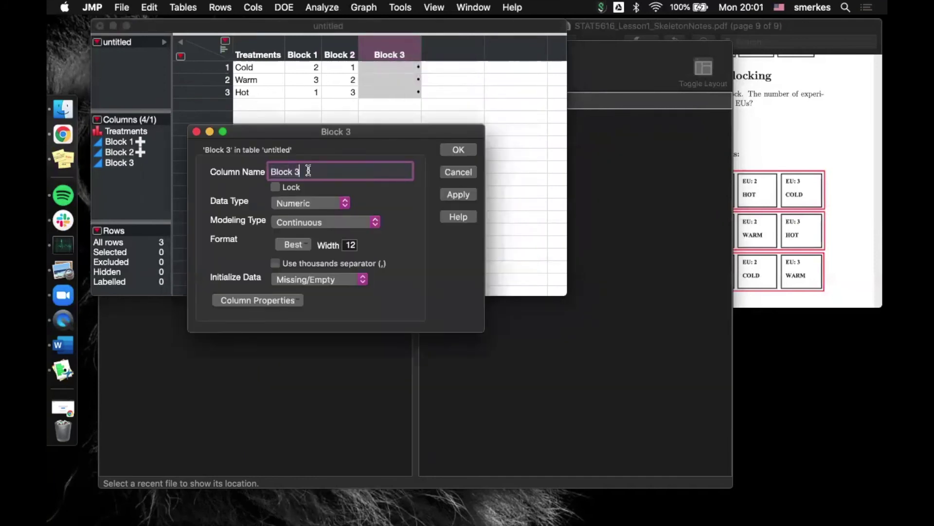
click(285, 308)
click(279, 317)
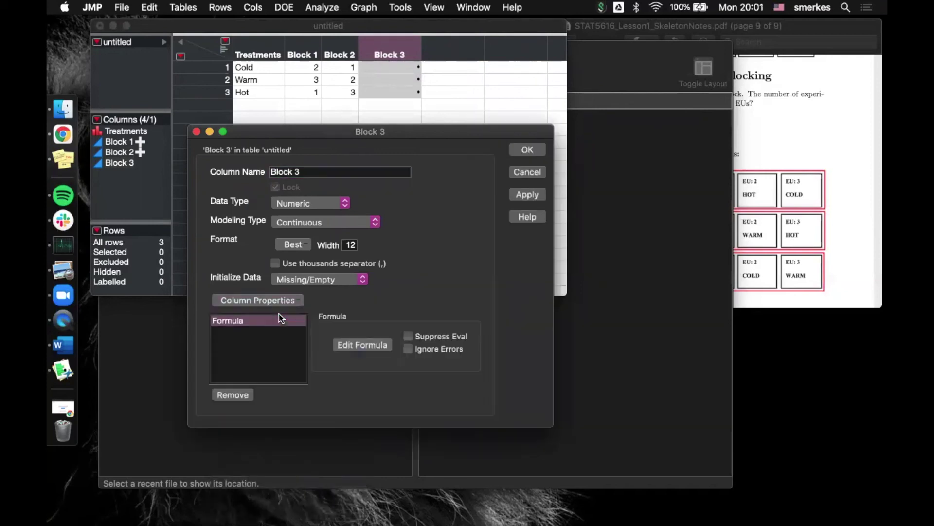
click(256, 322)
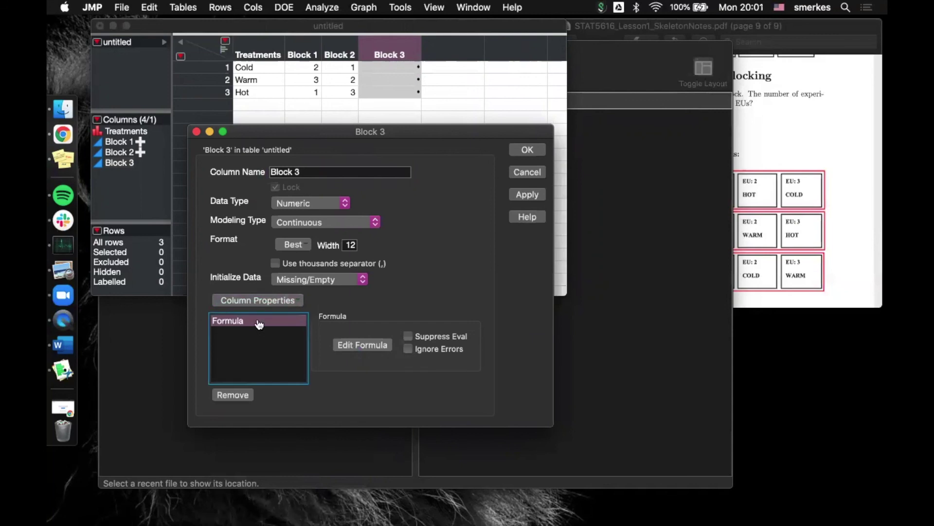
click(363, 344)
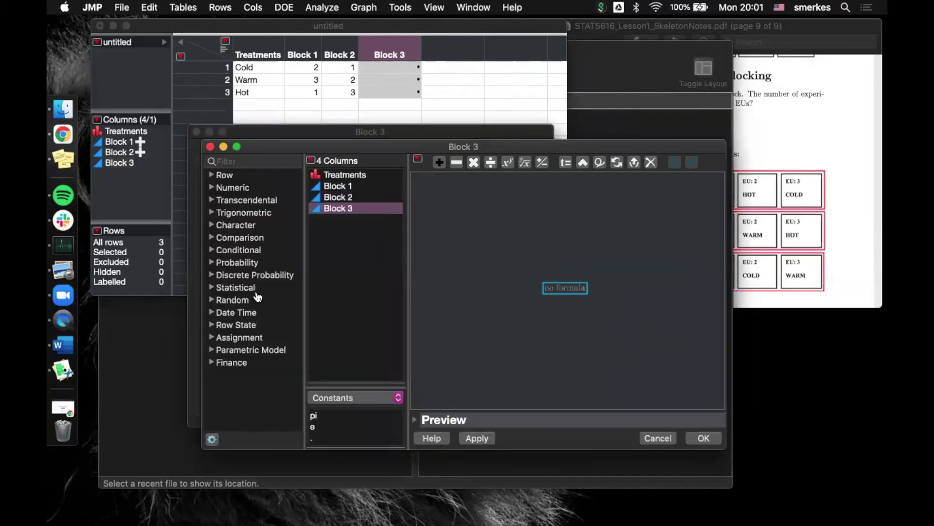
click(235, 300)
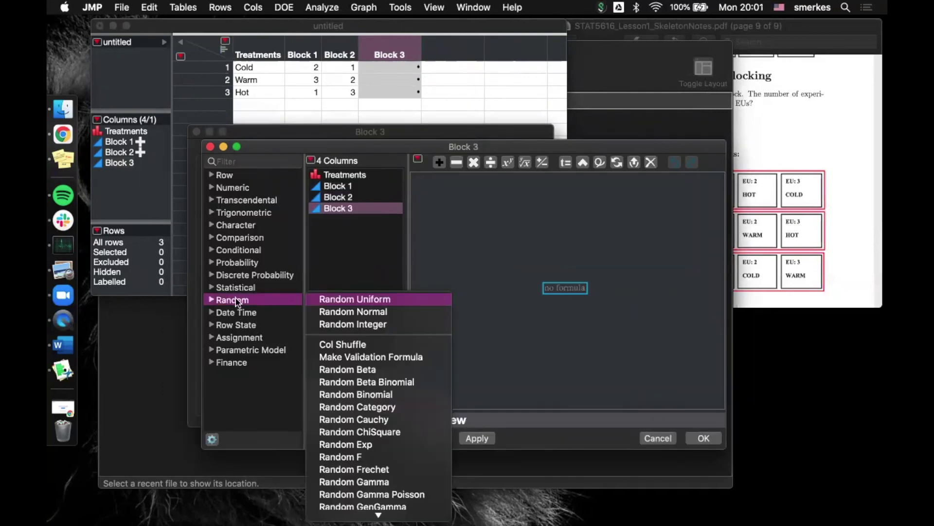
click(342, 344)
click(703, 438)
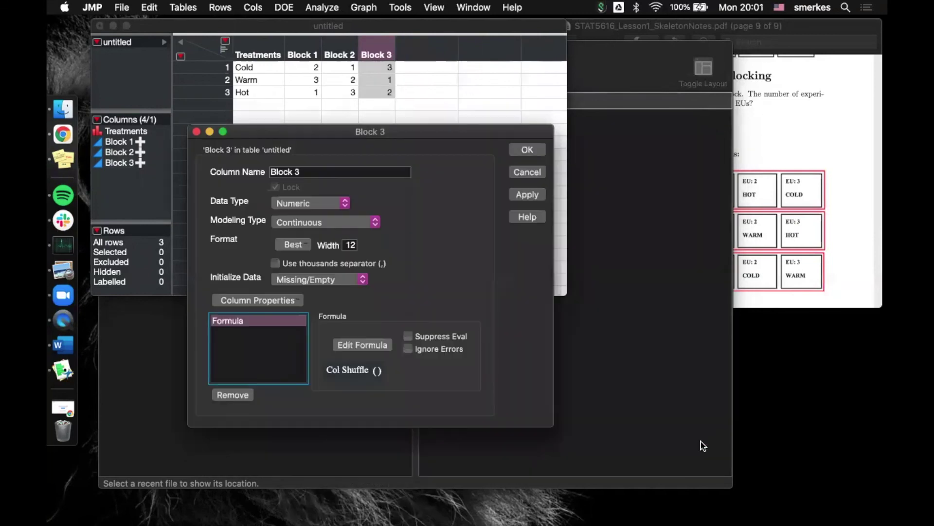
click(525, 151)
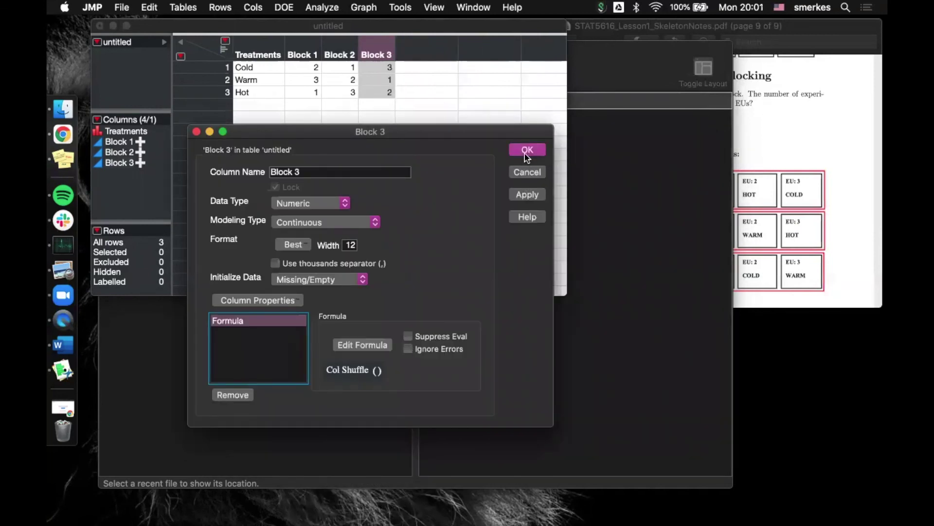